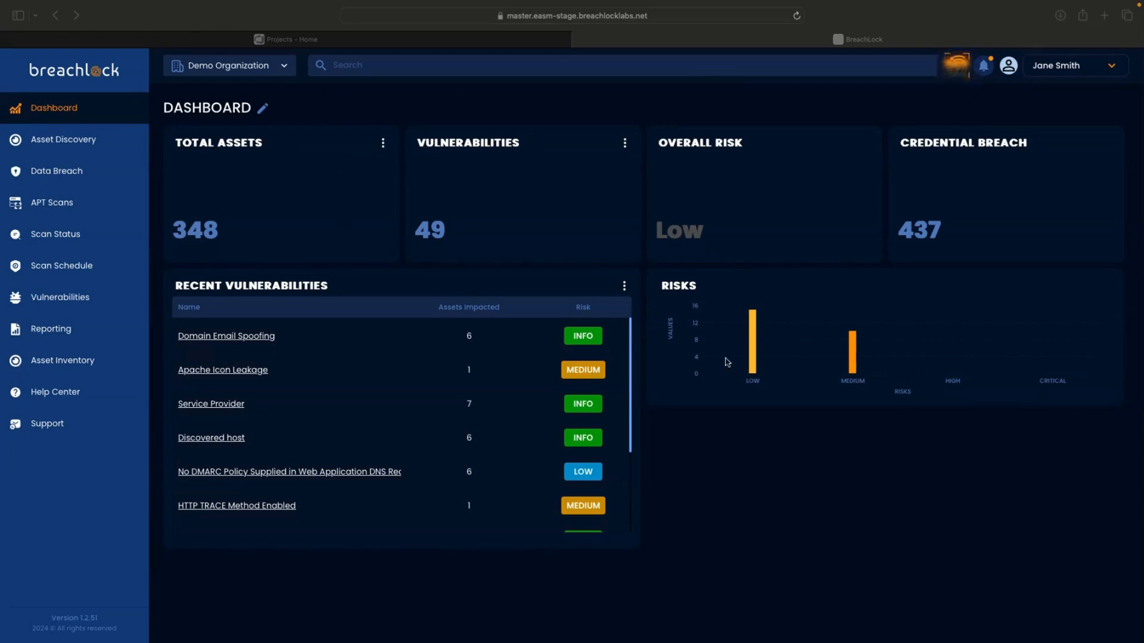
# - Go to the account's integration management page and open the connection form for Azure DevOps
pyautogui.scroll(-1, 609, 335)
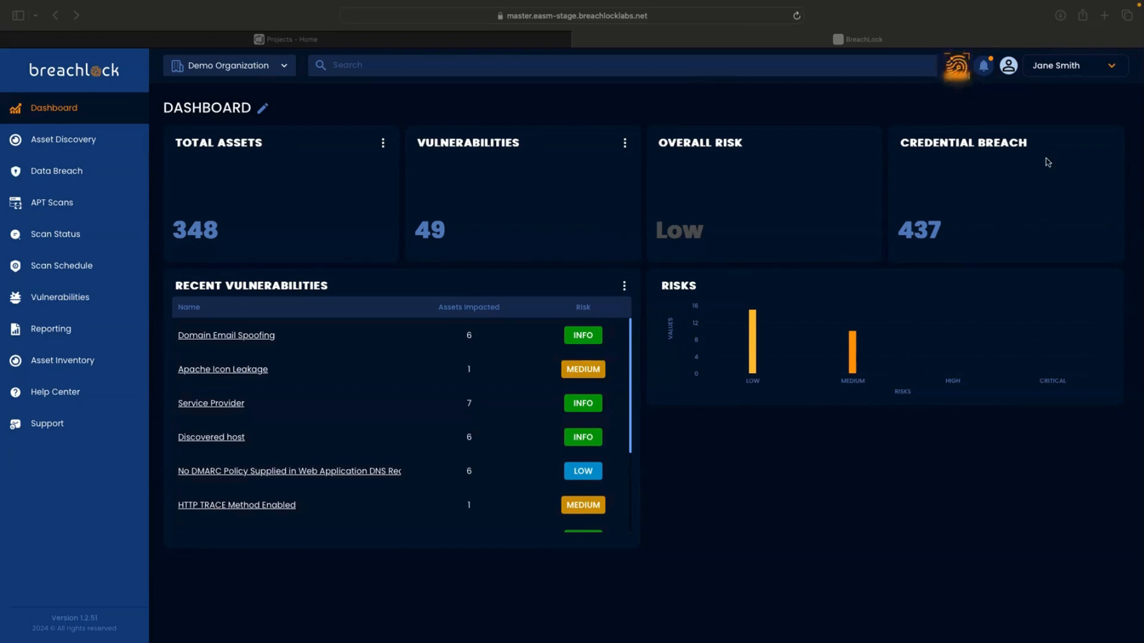
pyautogui.click(1112, 69)
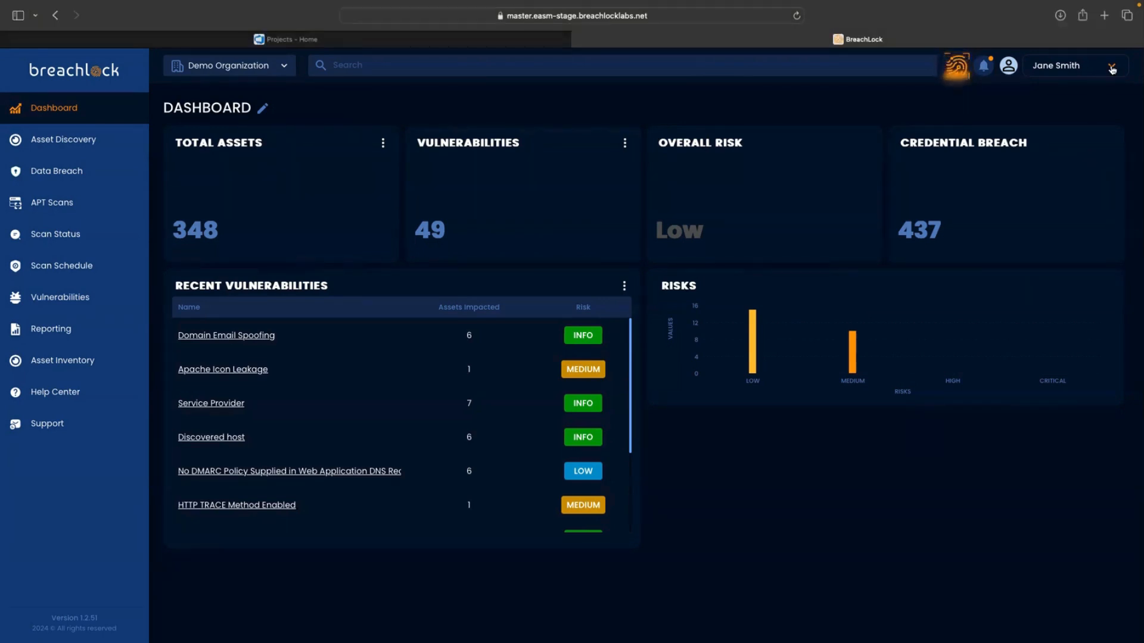
pyautogui.click(1112, 69)
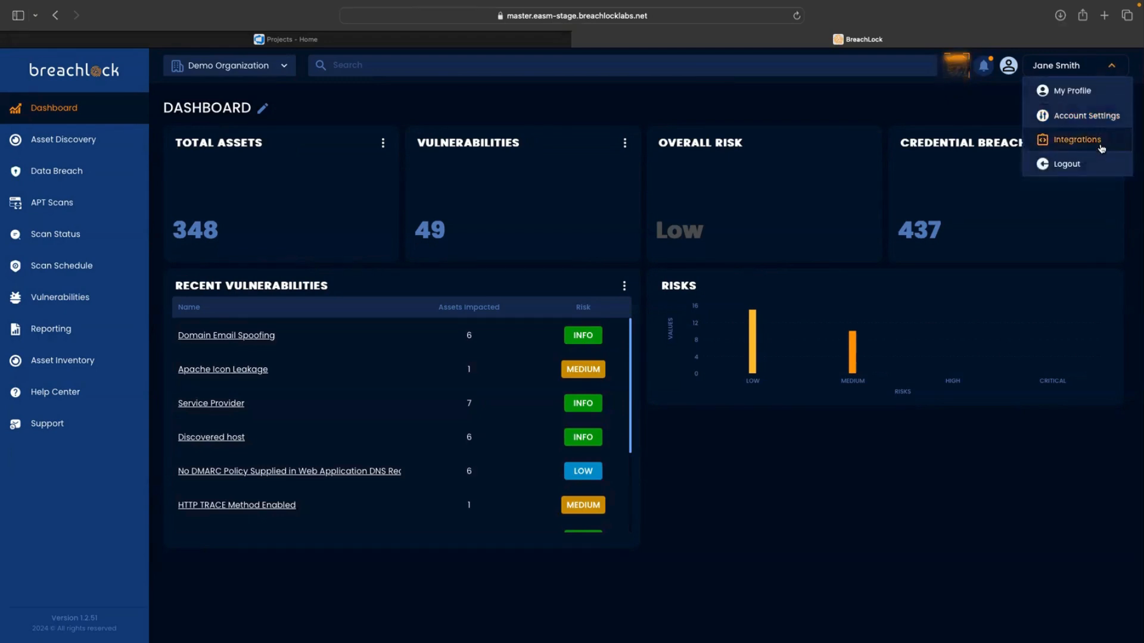
pyautogui.click(1102, 146)
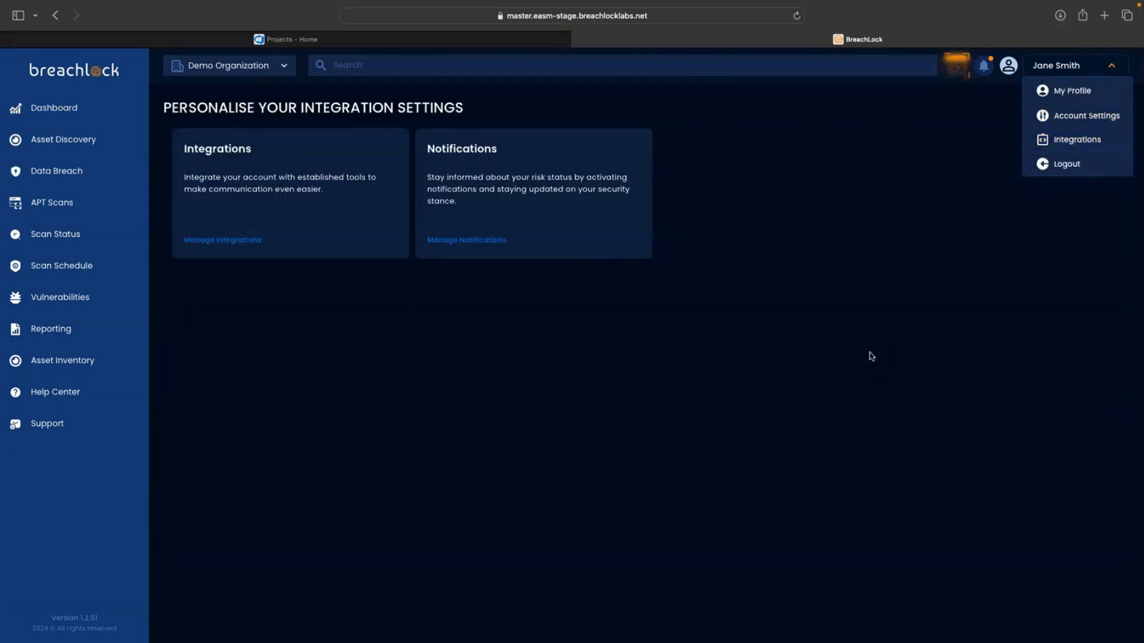
pyautogui.click(248, 240)
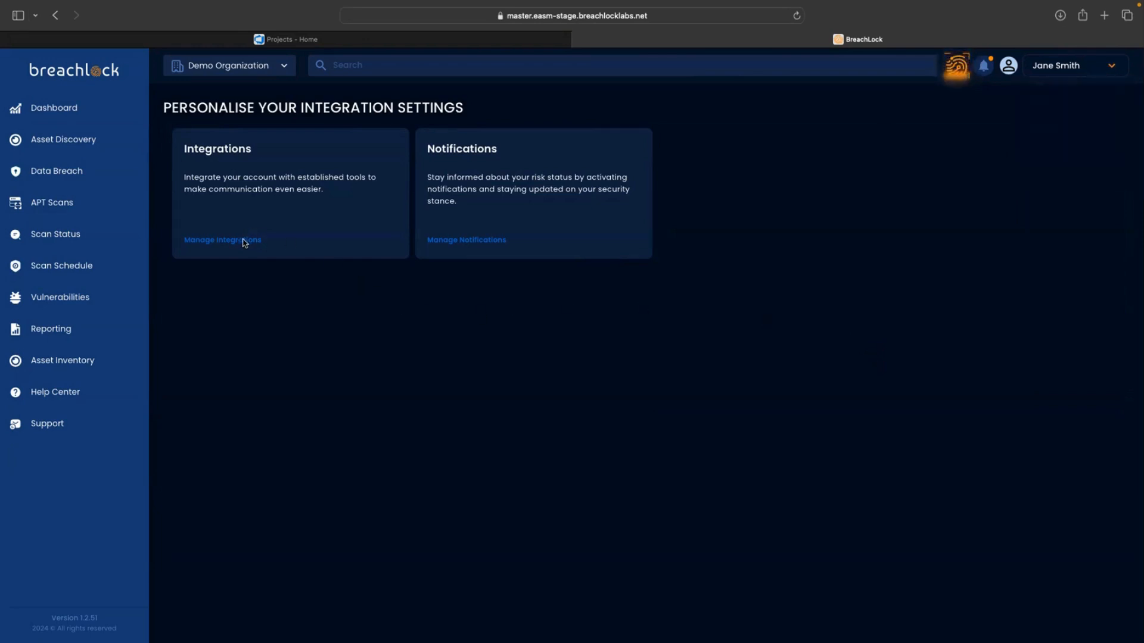
pyautogui.click(246, 241)
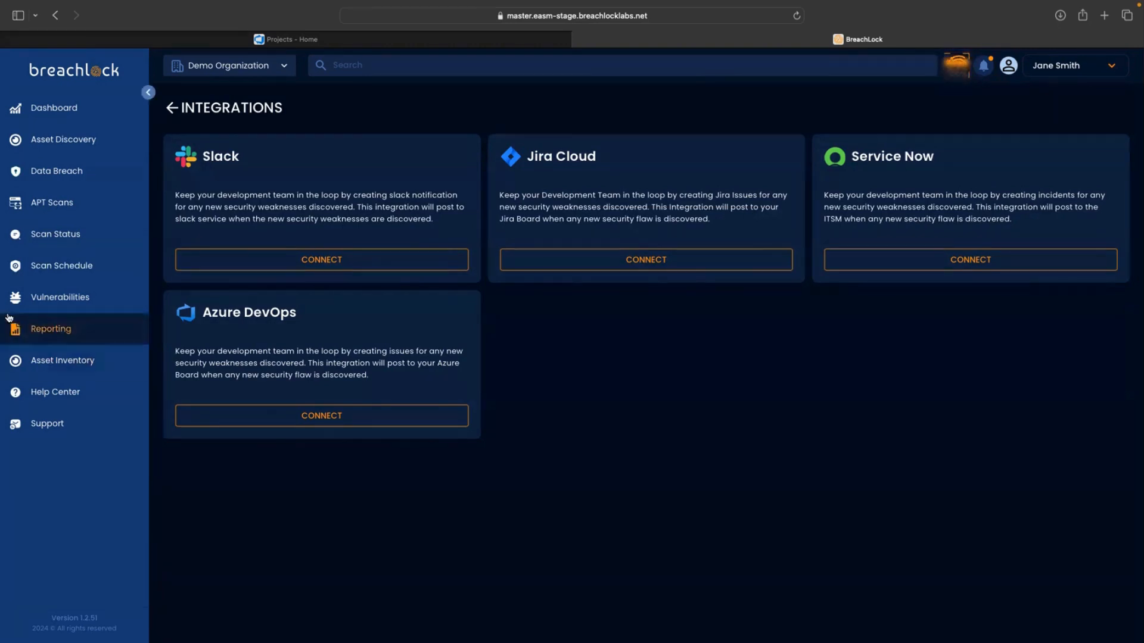
pyautogui.click(370, 417)
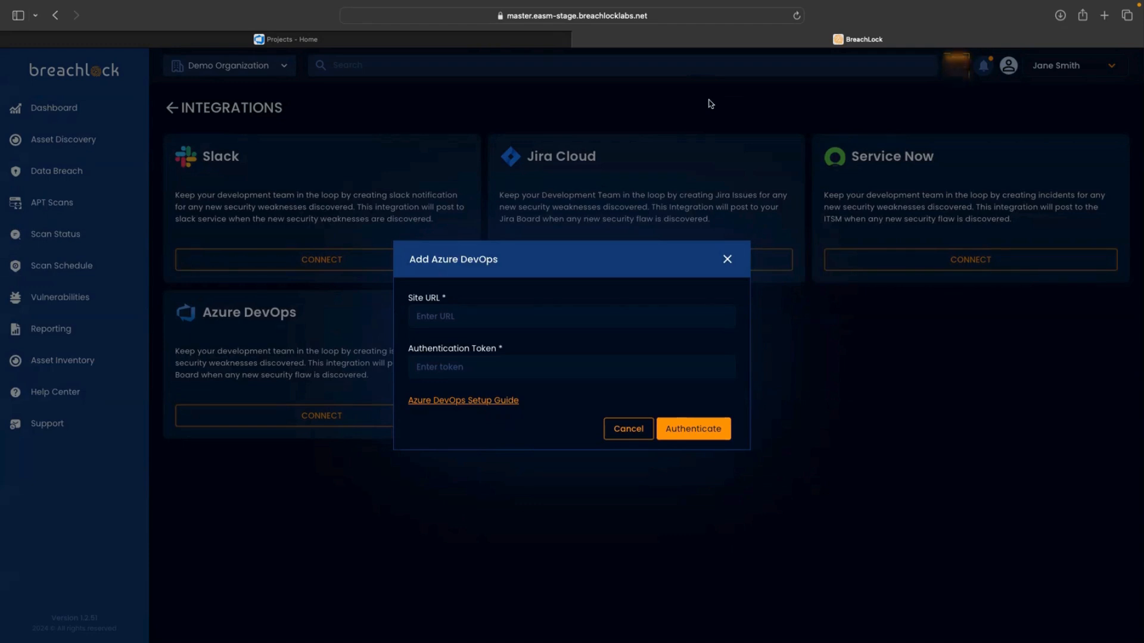
# - Copy the organization's URL from the Azure DevOps site and paste it as the Site URL in BreachLock's Add Azure DevOps form
pyautogui.click(452, 42)
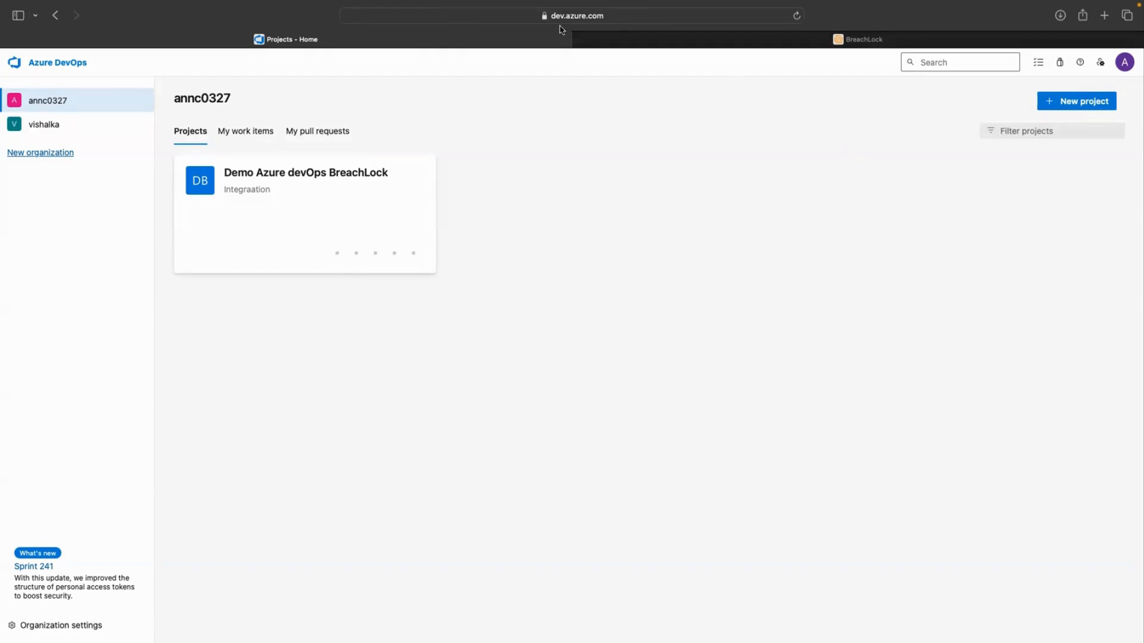
pyautogui.click(664, 16)
pyautogui.press('super+c')
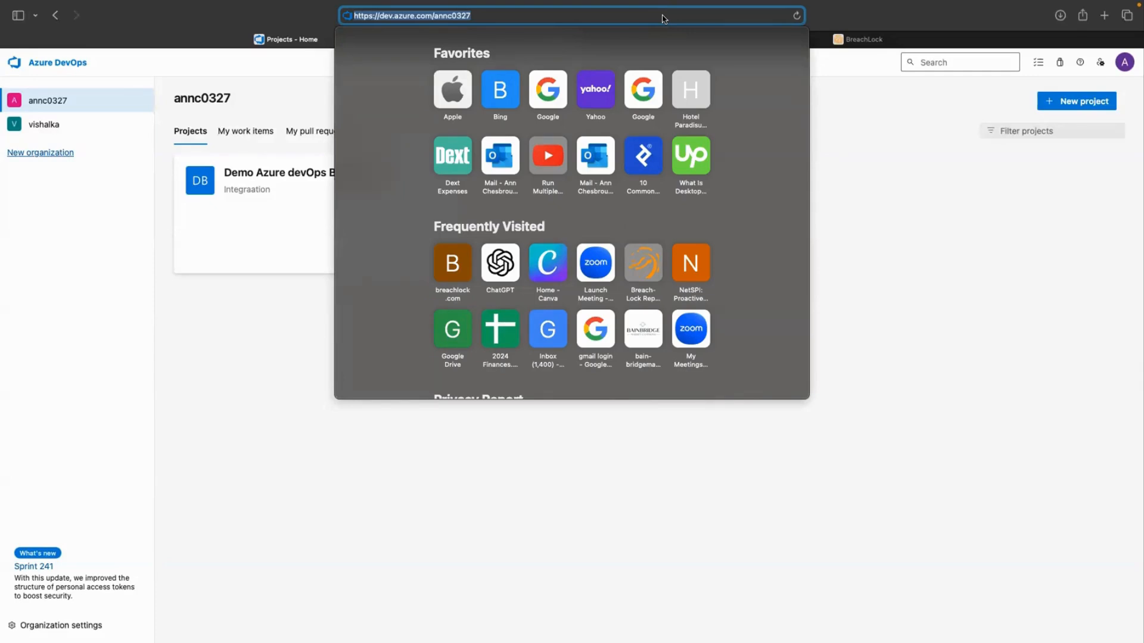
pyautogui.click(888, 193)
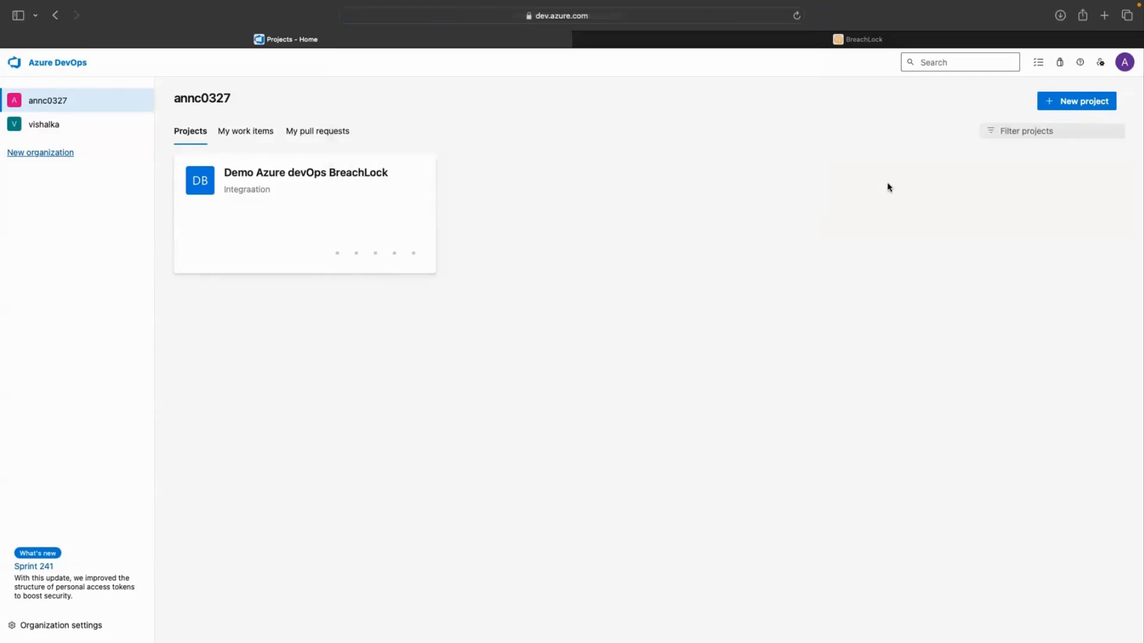
pyautogui.click(886, 44)
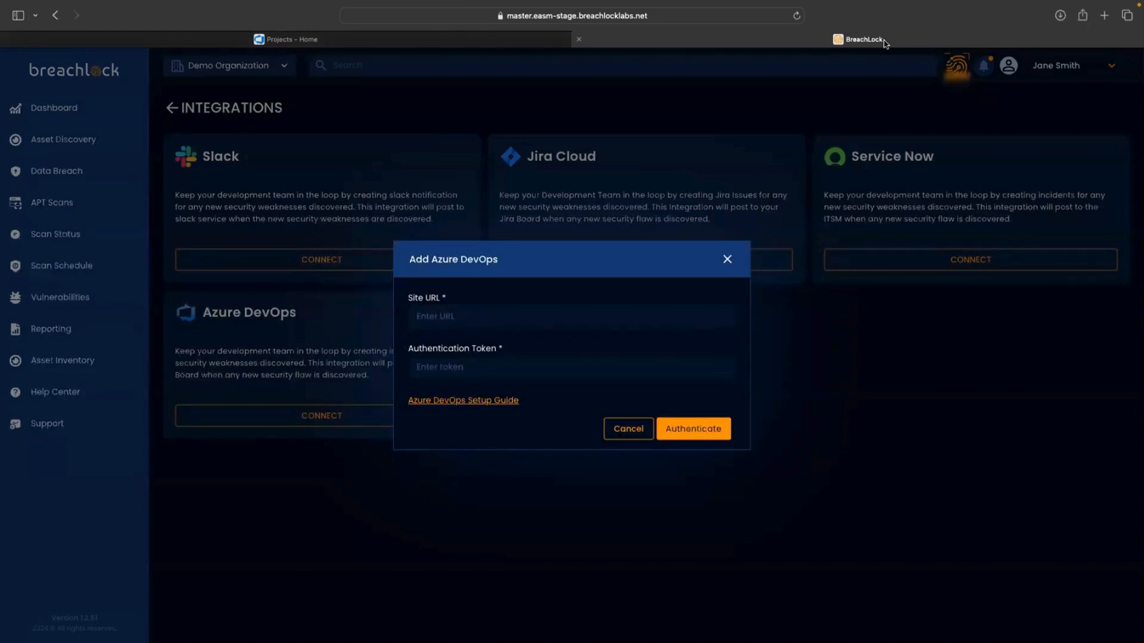
pyautogui.click(484, 312)
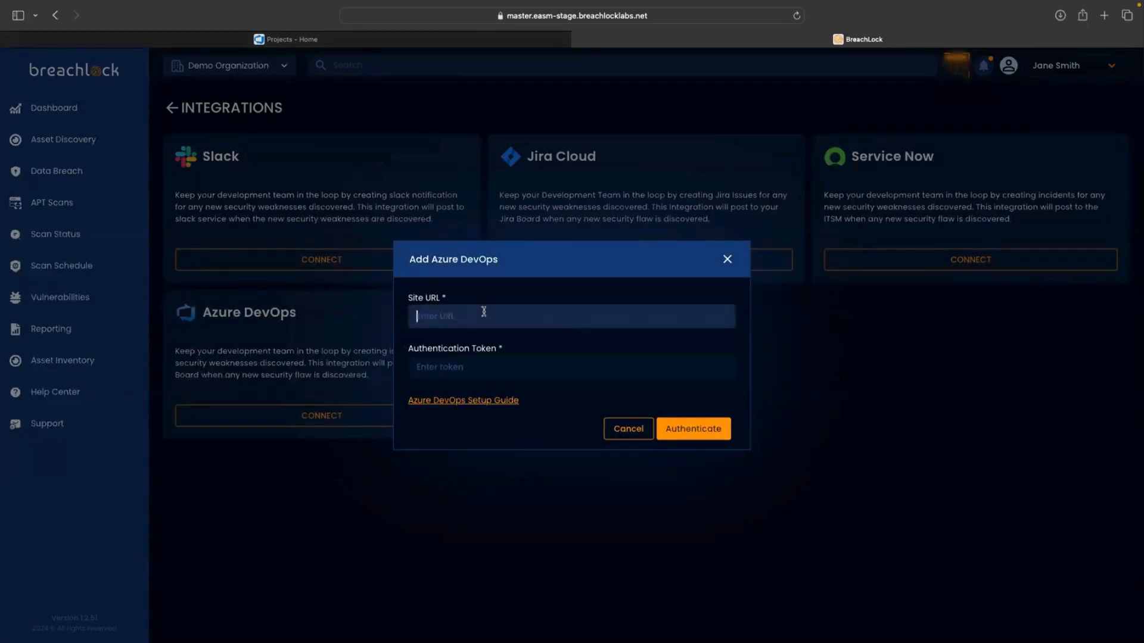
pyautogui.press('super+v')
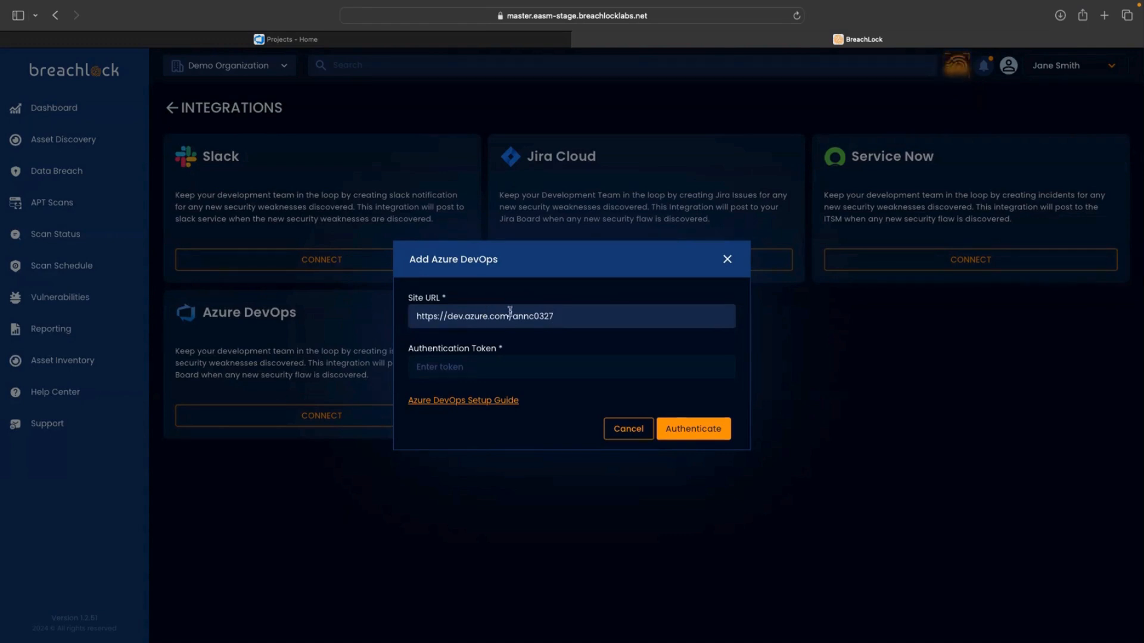
# - Switch to Azure DevOps and start a new project named "Integration to BL Platform" with the description "Demo Test"
pyautogui.click(364, 39)
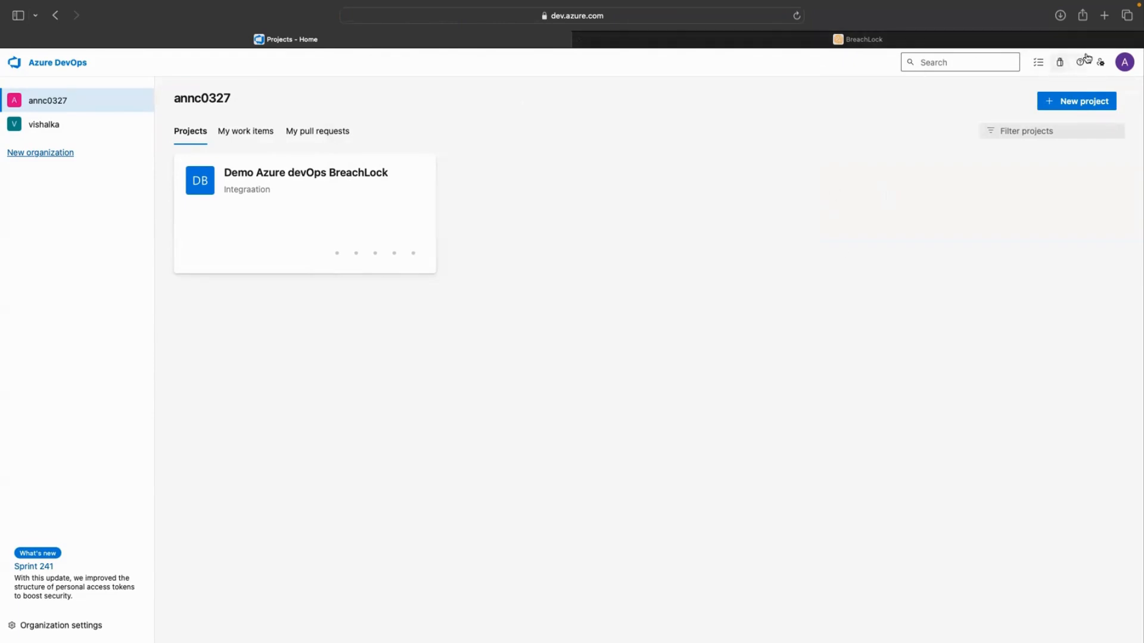
pyautogui.click(1081, 104)
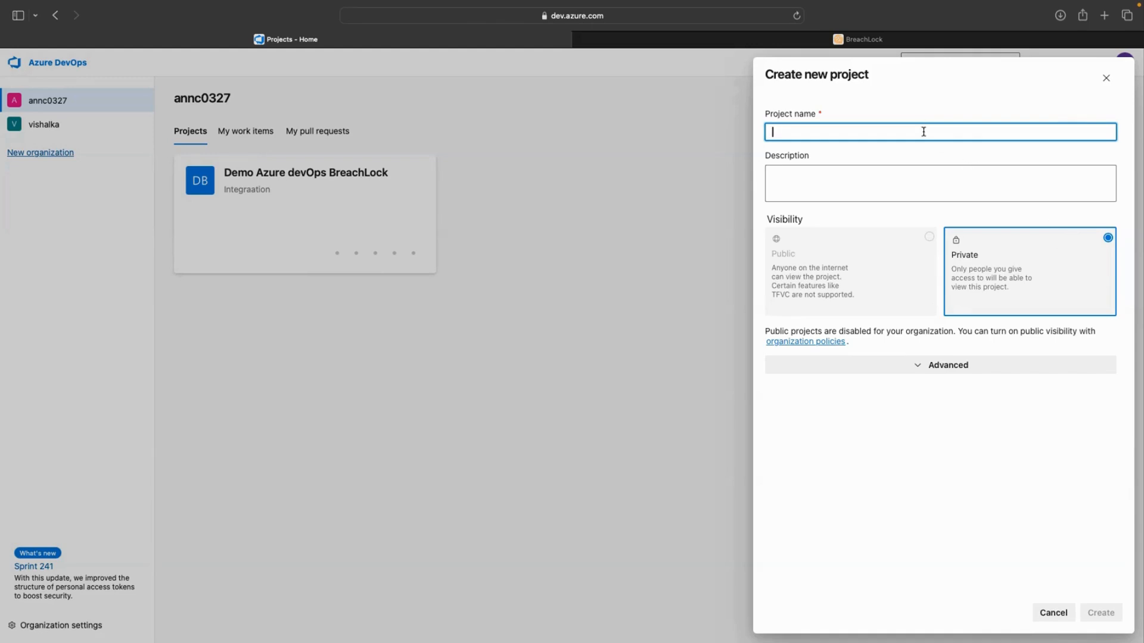
pyautogui.write('I')
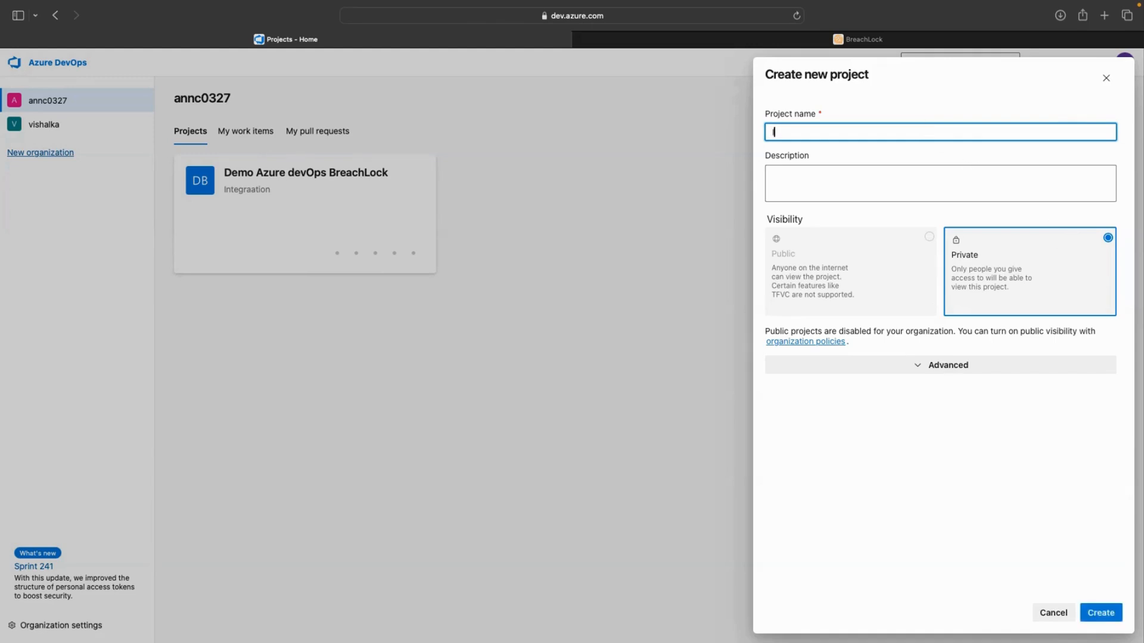
pyautogui.write('ntegration to BL Platform')
pyautogui.click(872, 174)
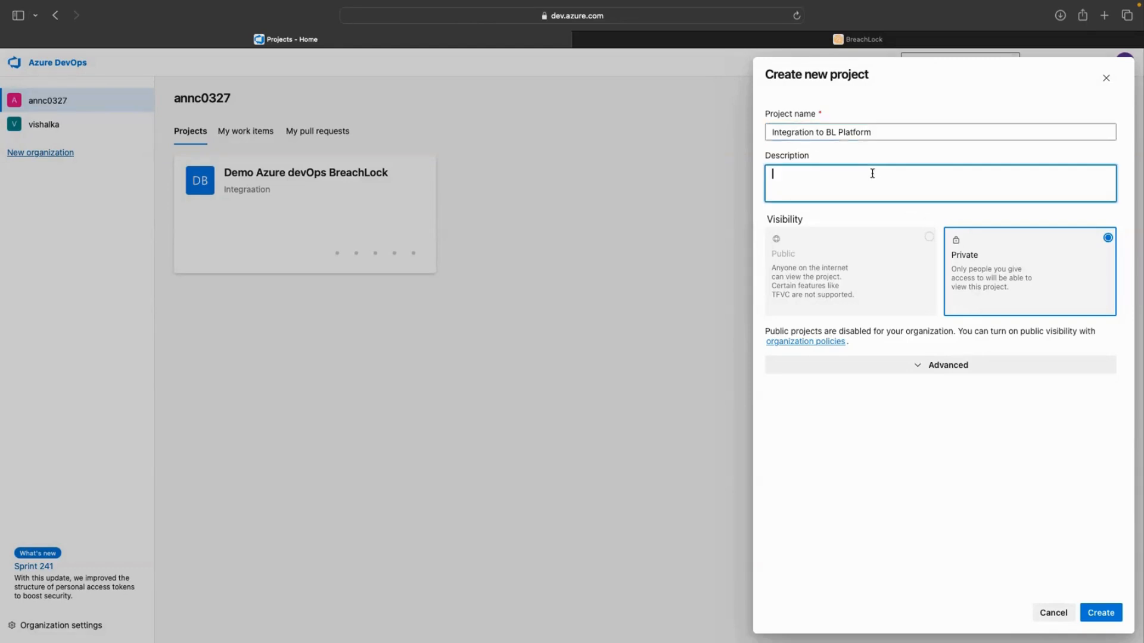
pyautogui.write('Demo Test')
# - Set the new project's work item process to Scrum in its advanced options and create the project
pyautogui.click(916, 366)
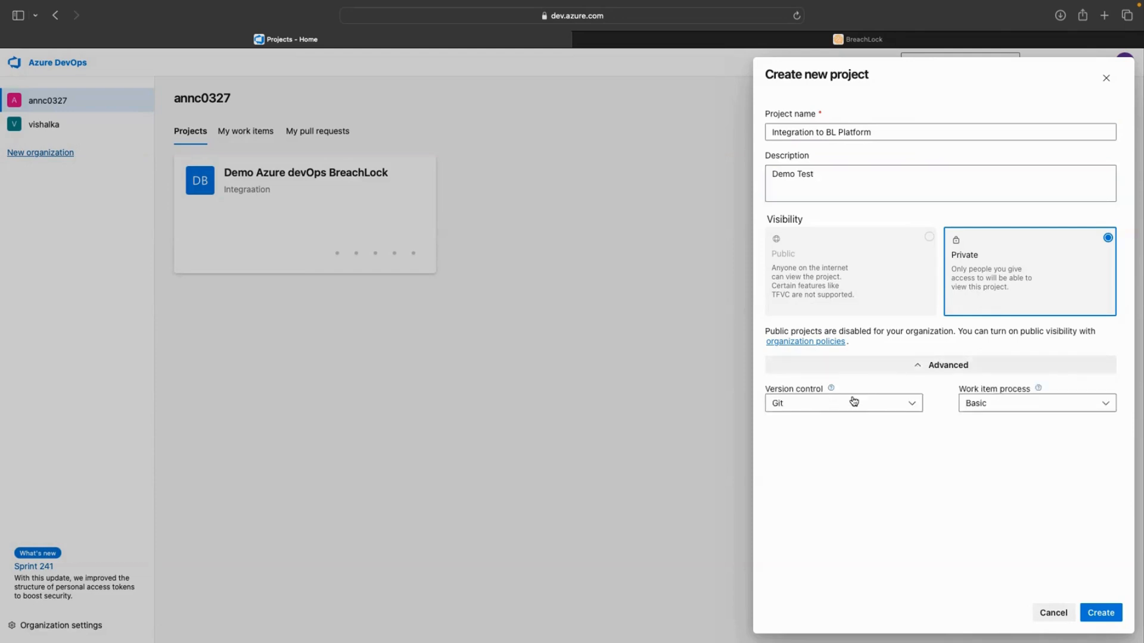
pyautogui.click(1106, 404)
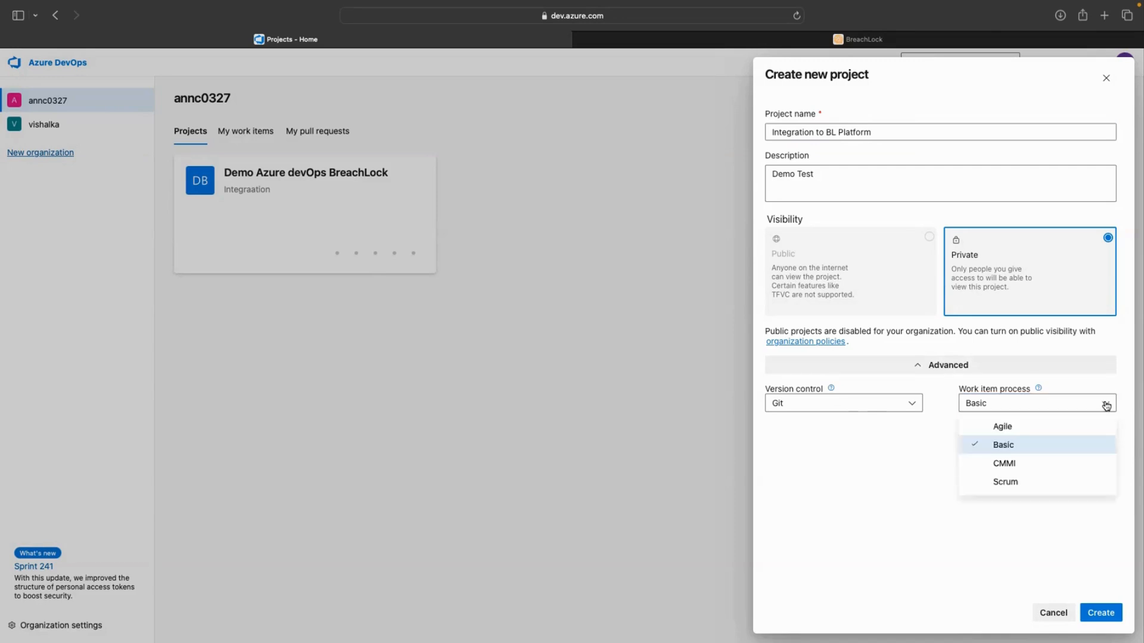
pyautogui.click(1028, 482)
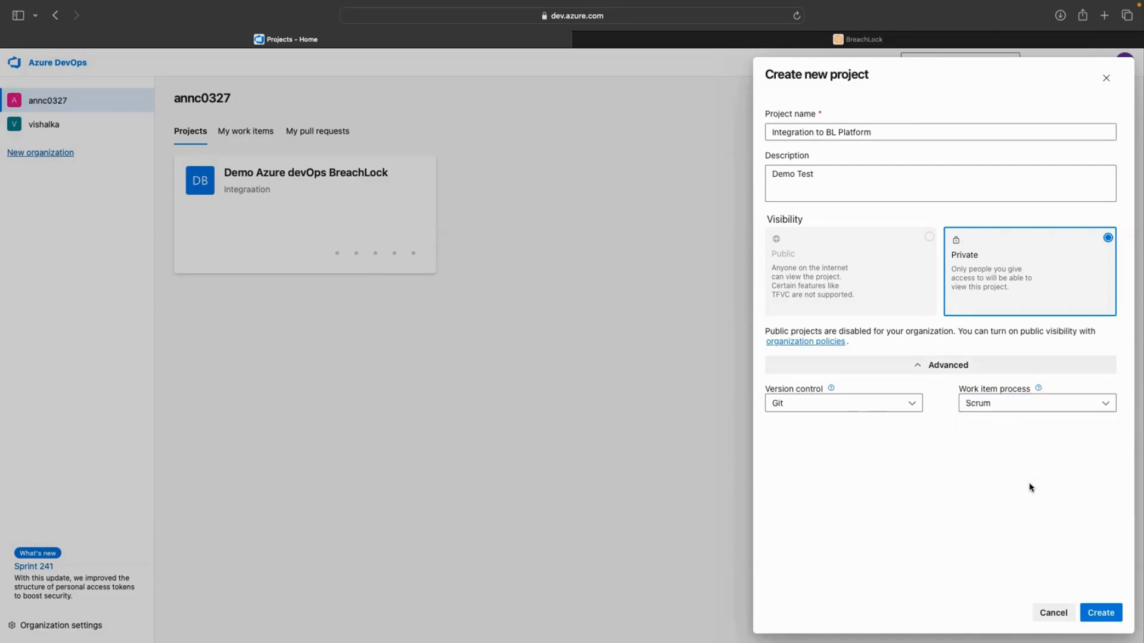
pyautogui.click(1101, 612)
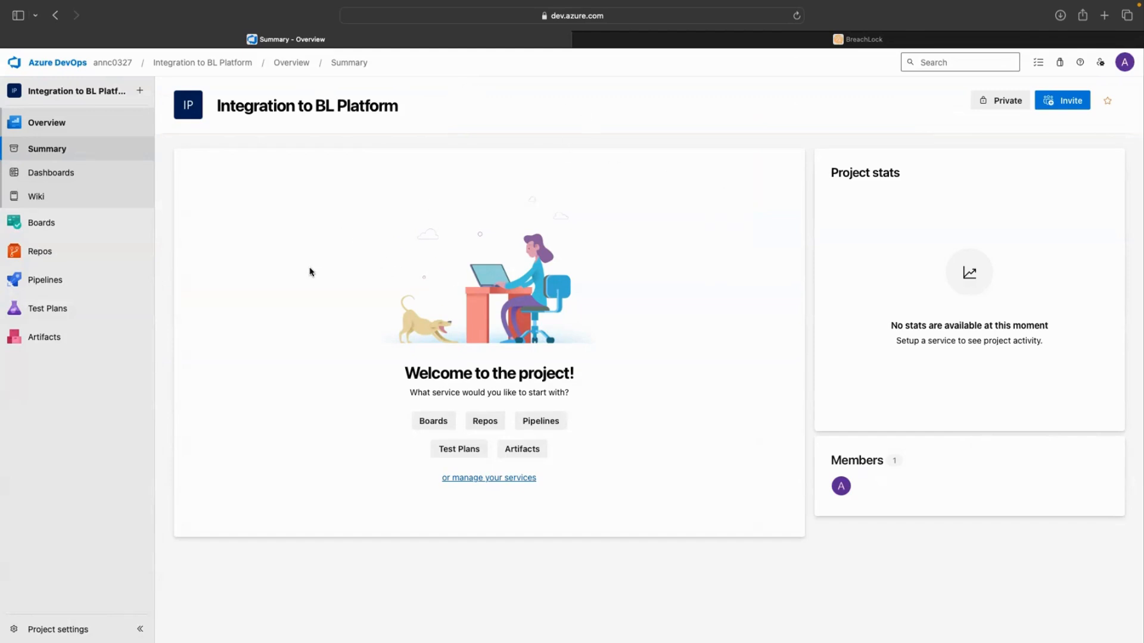
# - Enable the Epics navigation level in the new project's backlog settings and save the change
pyautogui.click(46, 224)
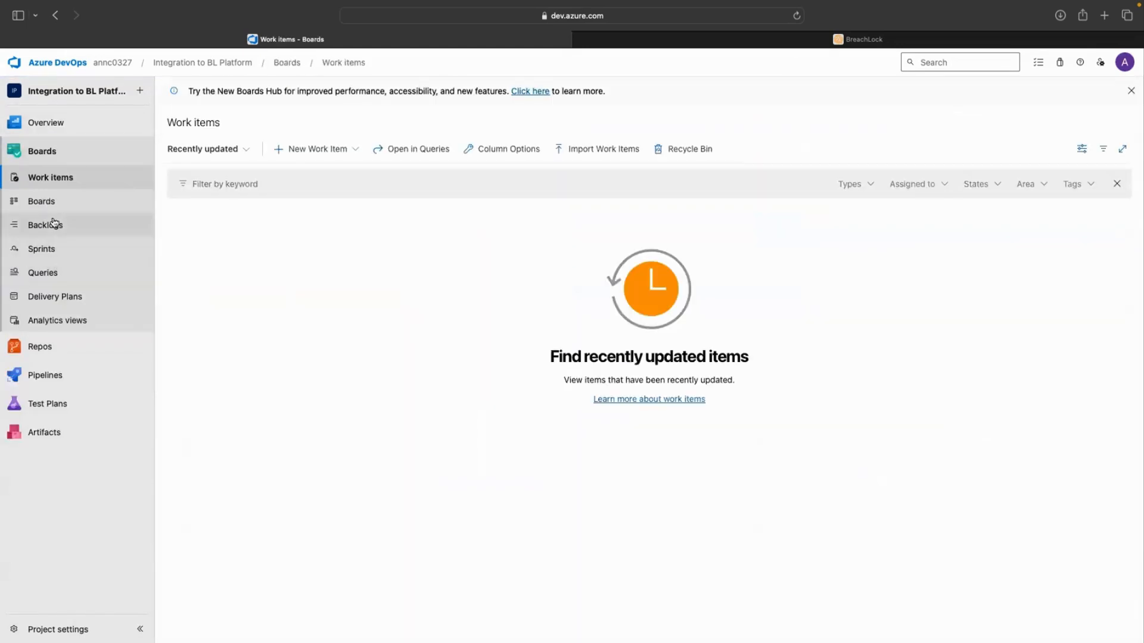
pyautogui.click(54, 224)
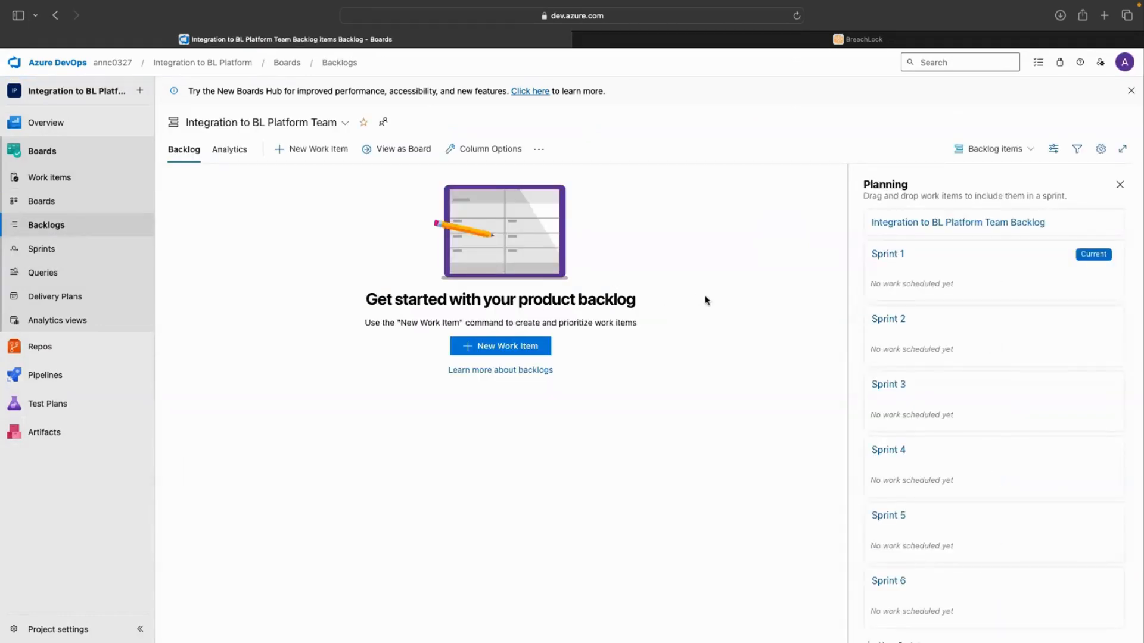
pyautogui.click(1101, 150)
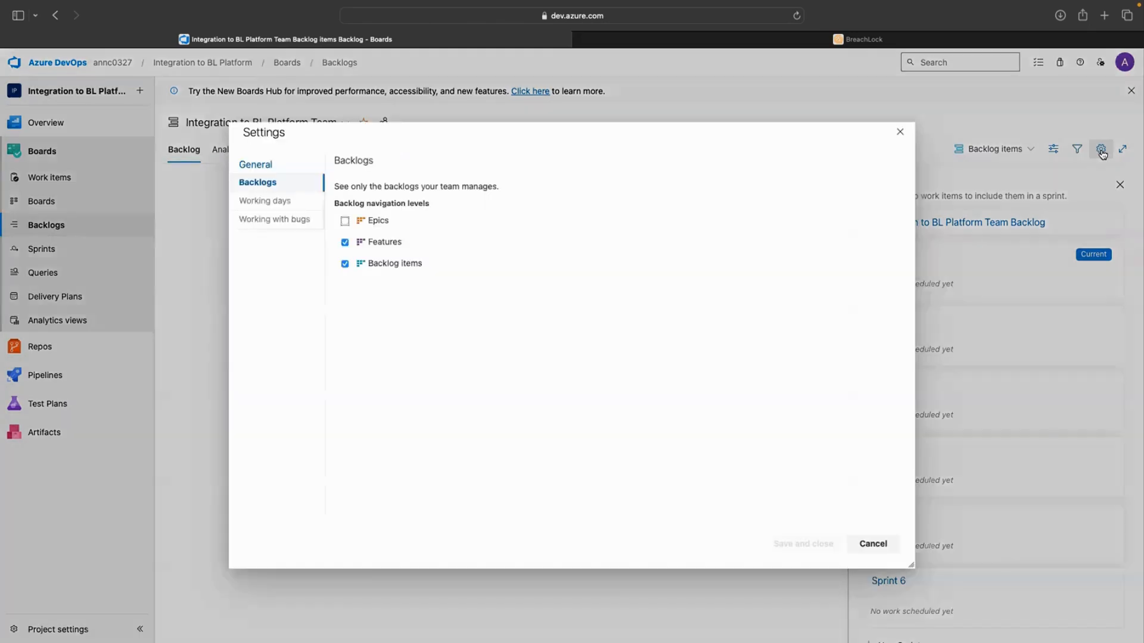
pyautogui.click(344, 221)
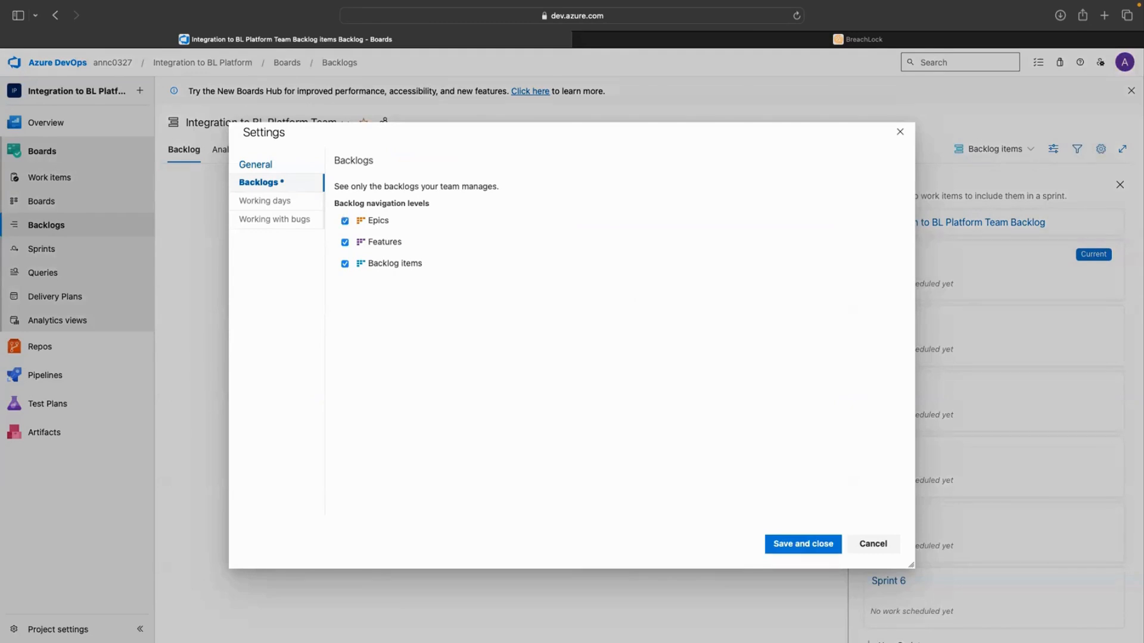
pyautogui.click(805, 545)
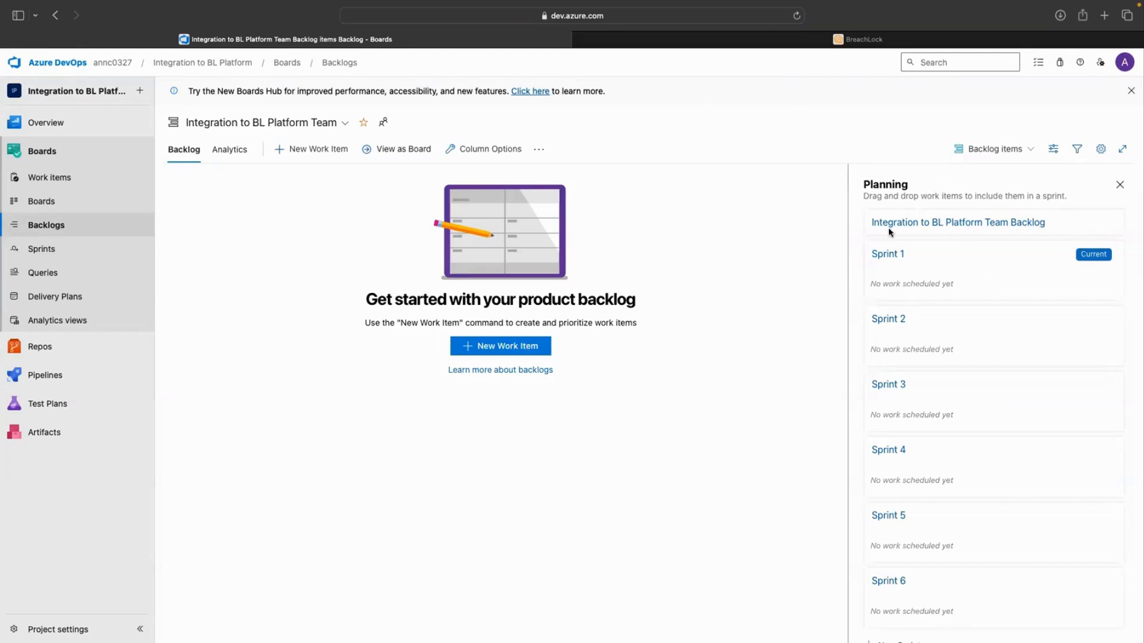
# - Start a new personal access token named "Integration to BL Platform" in the user settings, keeping the 30 days expiration
pyautogui.click(1102, 65)
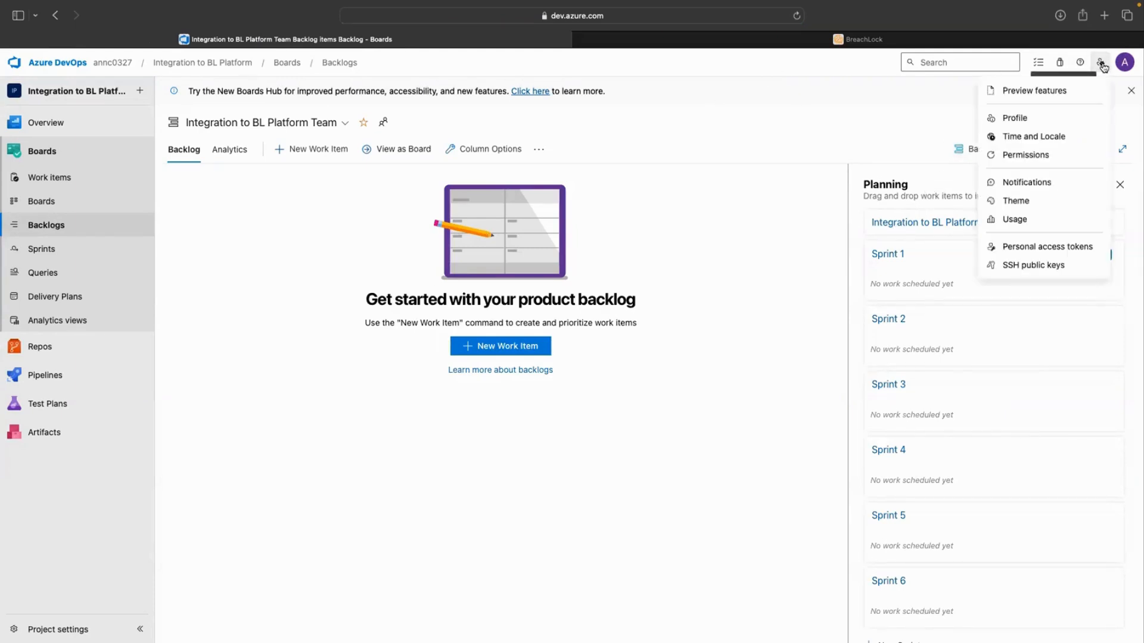
pyautogui.click(1060, 253)
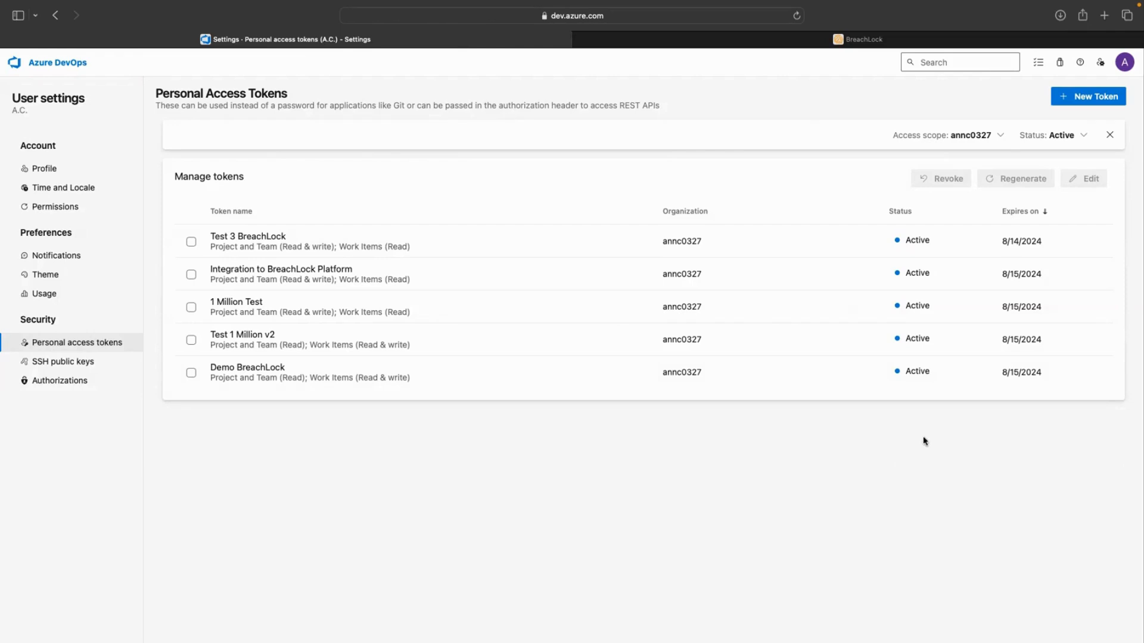
pyautogui.click(1084, 97)
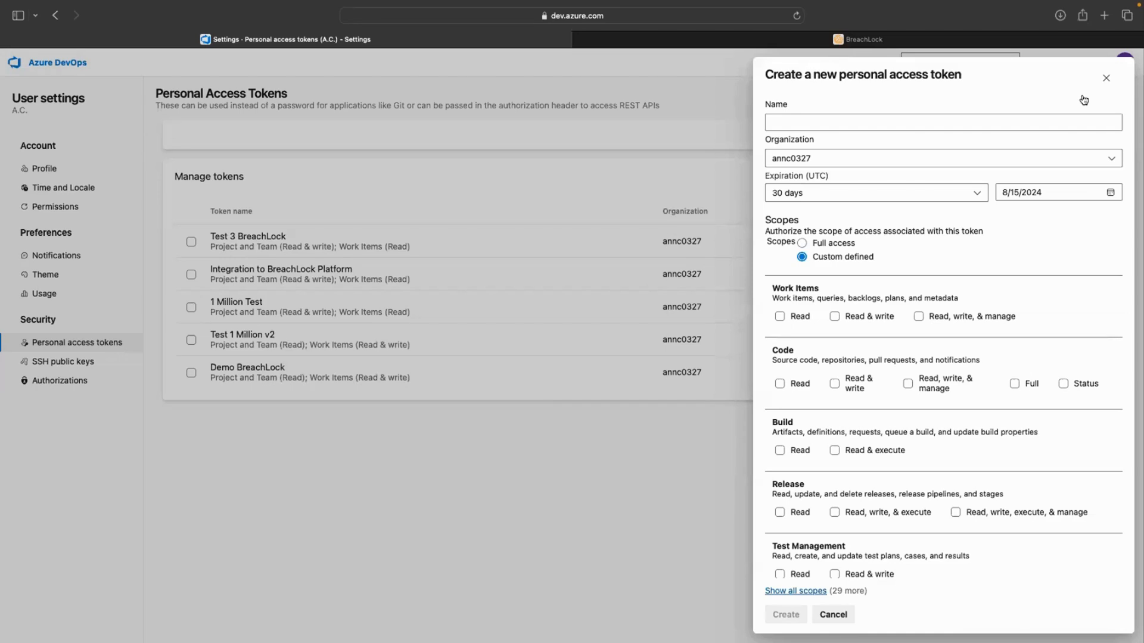
pyautogui.click(850, 123)
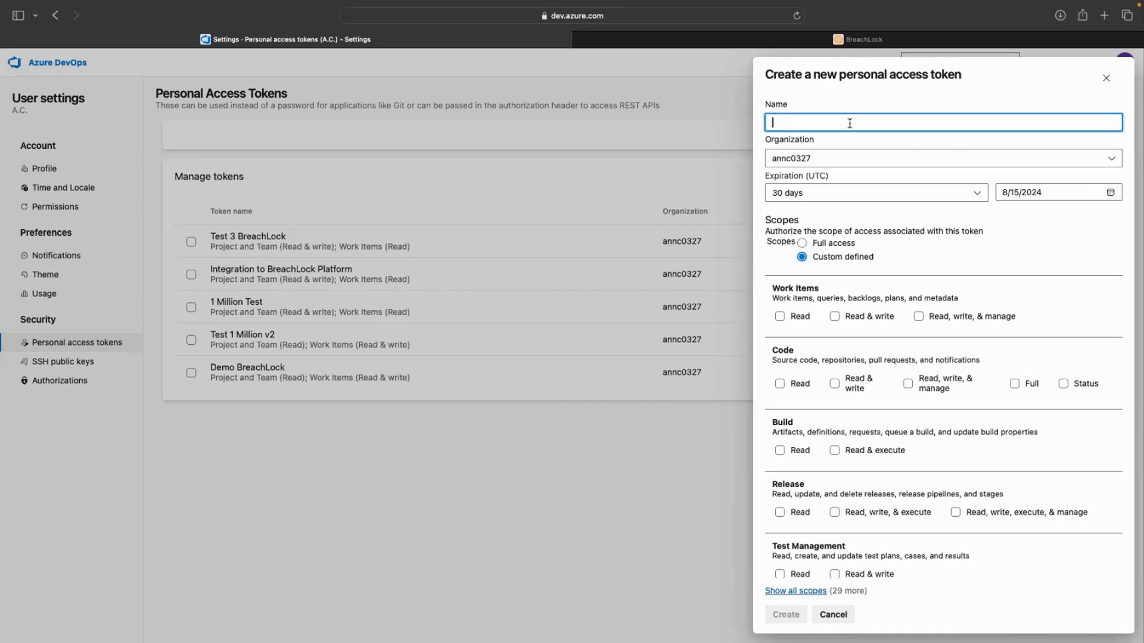
pyautogui.write('Integration to BL Platform')
pyautogui.click(974, 195)
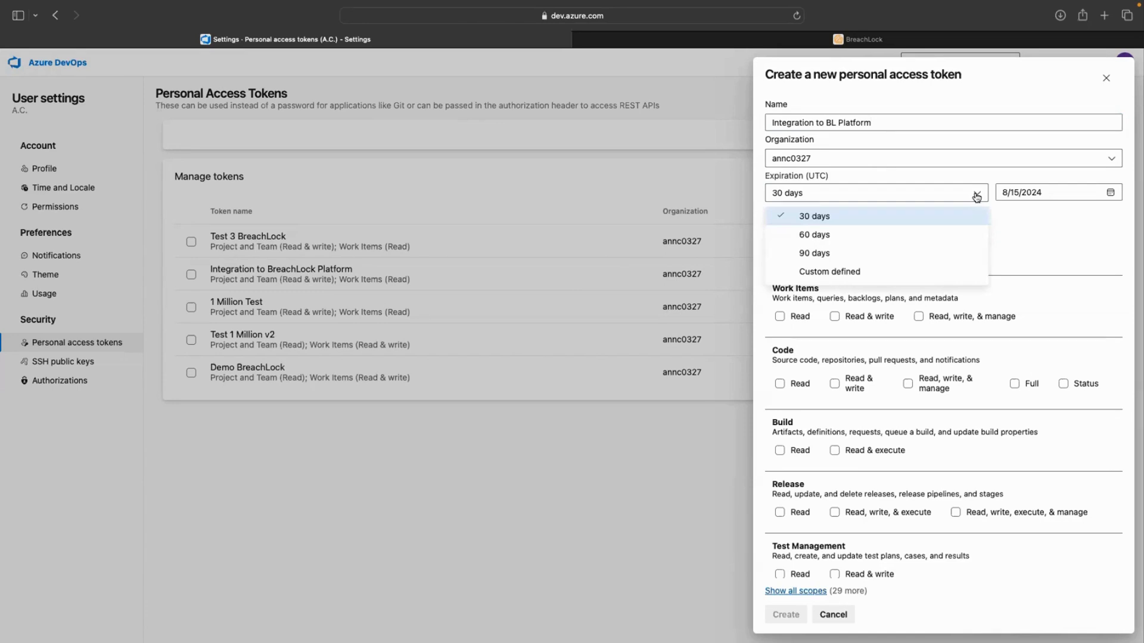
pyautogui.click(977, 196)
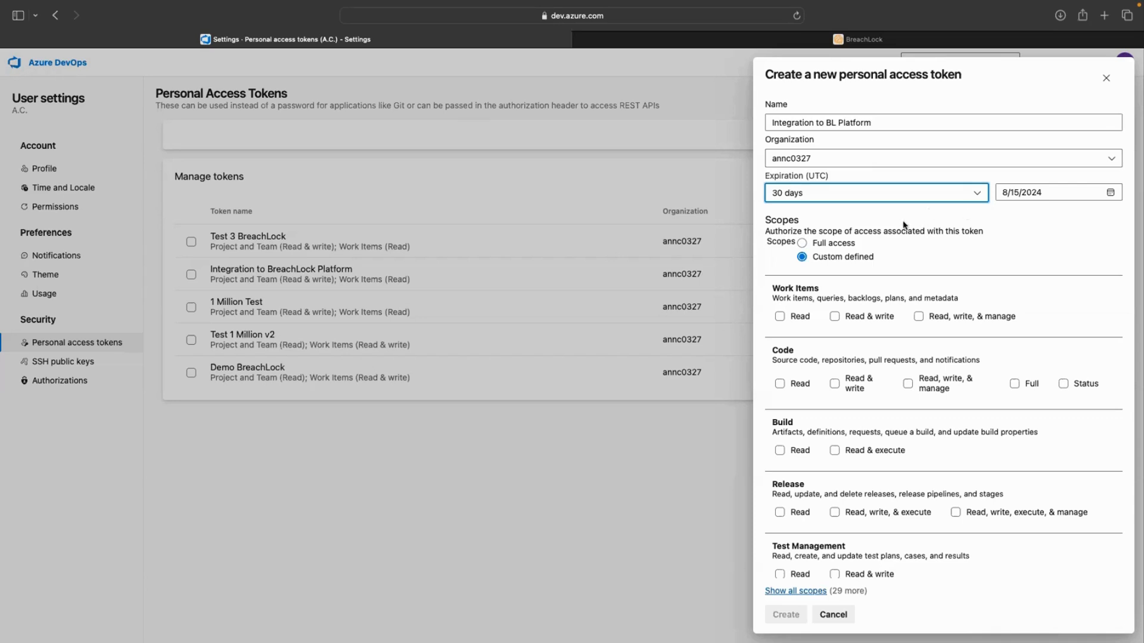
# - Grant the token Read & write scope for Work Items and Read scope for Project and Team, and create it
pyautogui.scroll(-1, 836, 279)
pyautogui.click(835, 316)
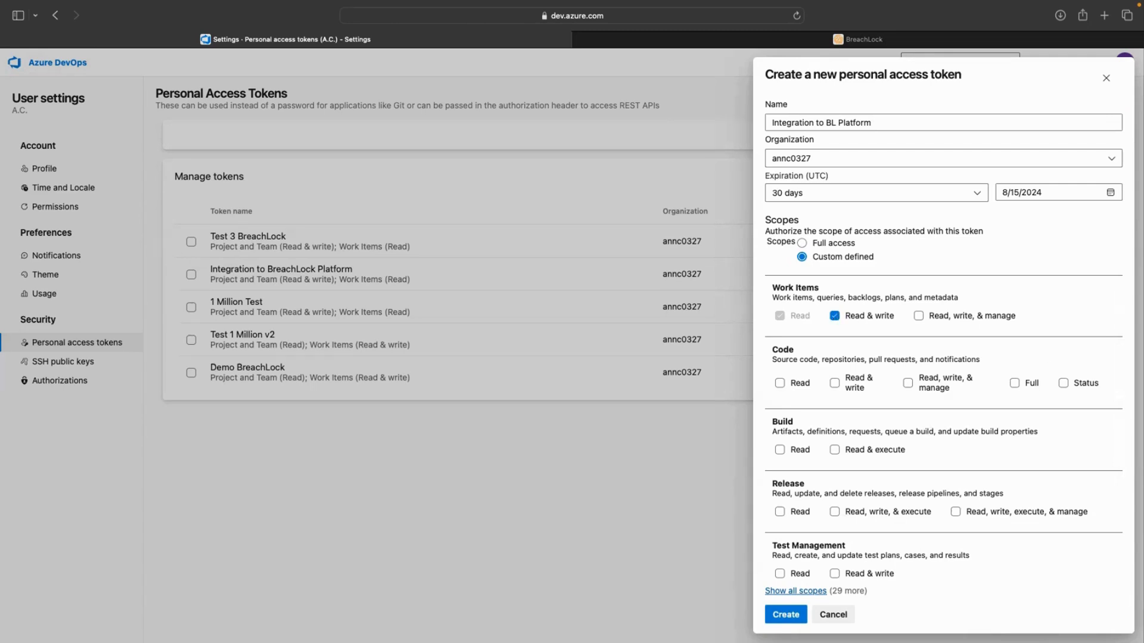
pyautogui.click(800, 592)
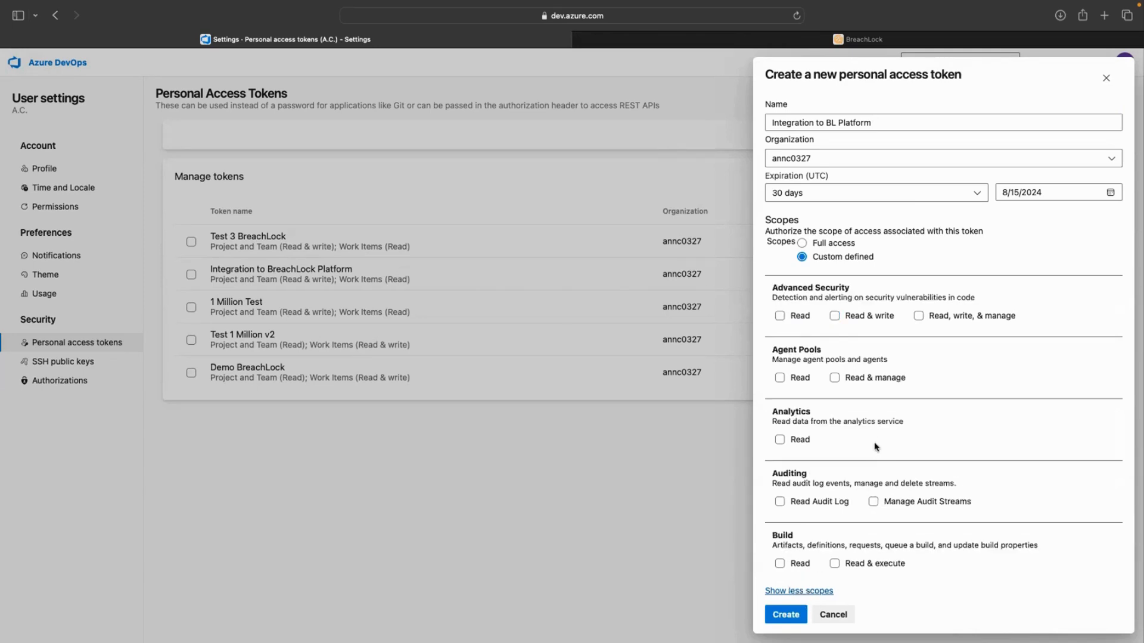
pyautogui.scroll(-5, 874, 449)
pyautogui.scroll(-10, 874, 450)
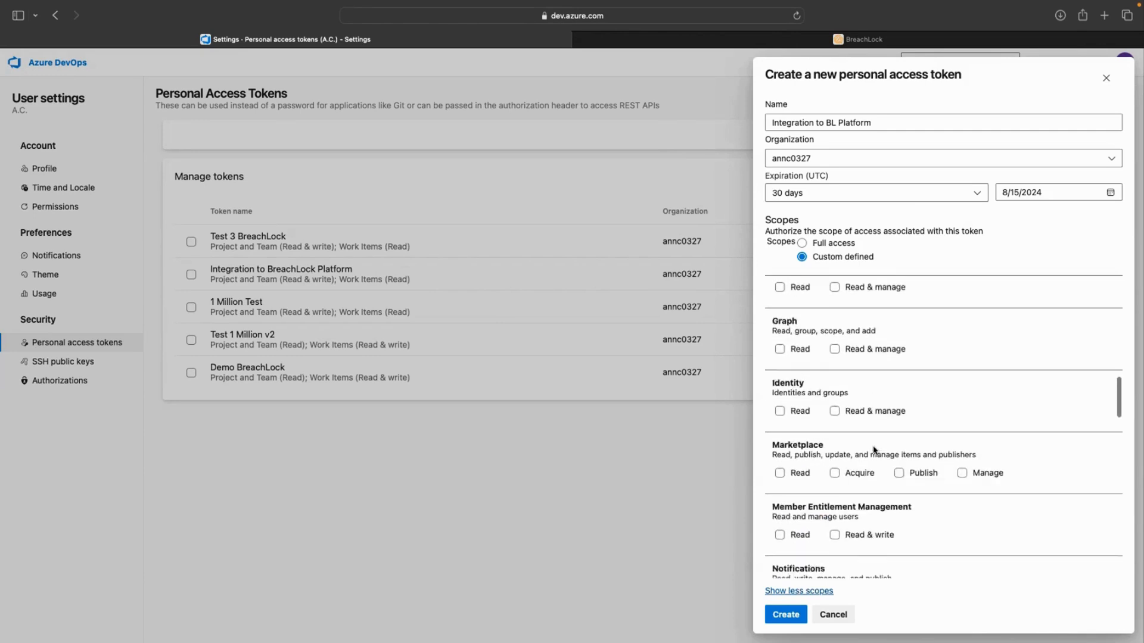
pyautogui.scroll(-3, 874, 450)
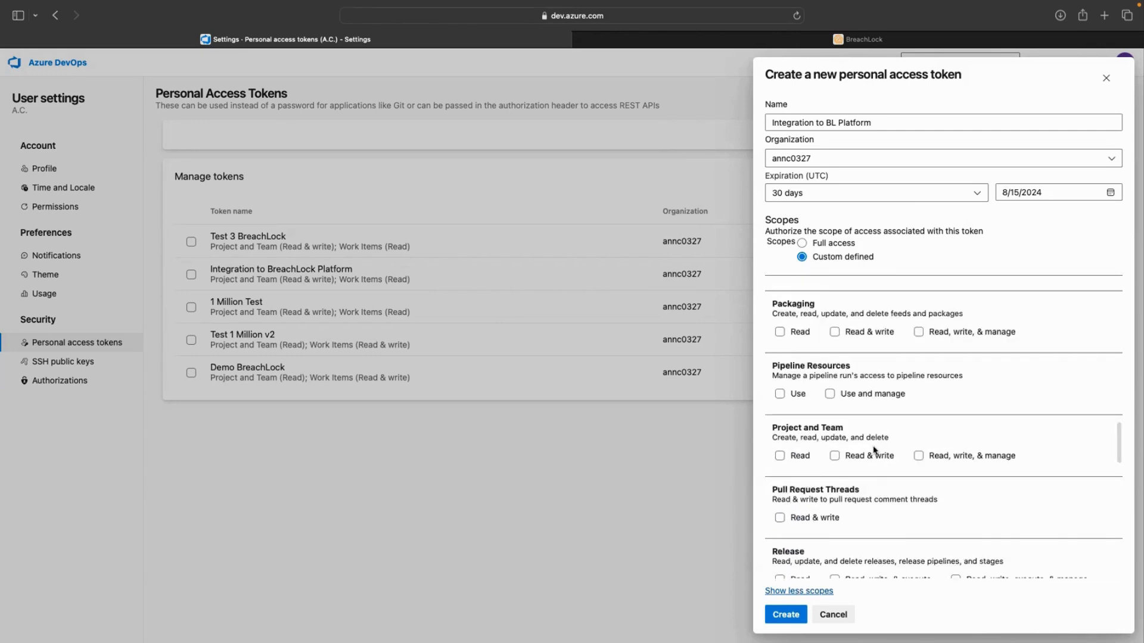
pyautogui.click(779, 456)
pyautogui.click(782, 615)
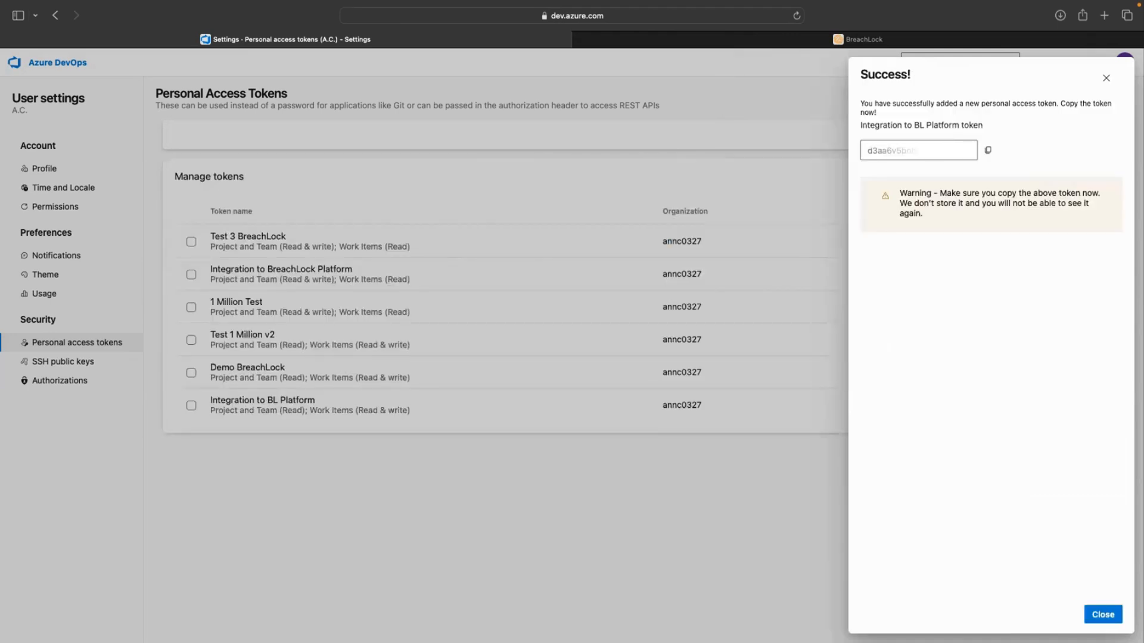
# - Copy the new token, switch to BreachLock, paste it as the Azure DevOps authentication token and authenticate
pyautogui.click(989, 151)
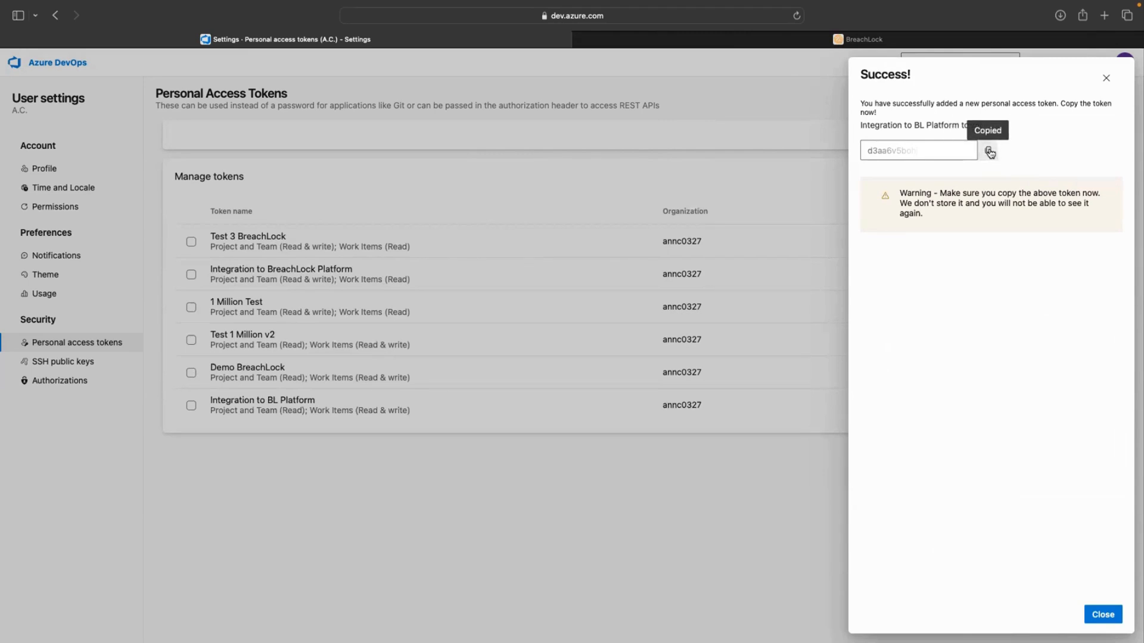
pyautogui.click(762, 40)
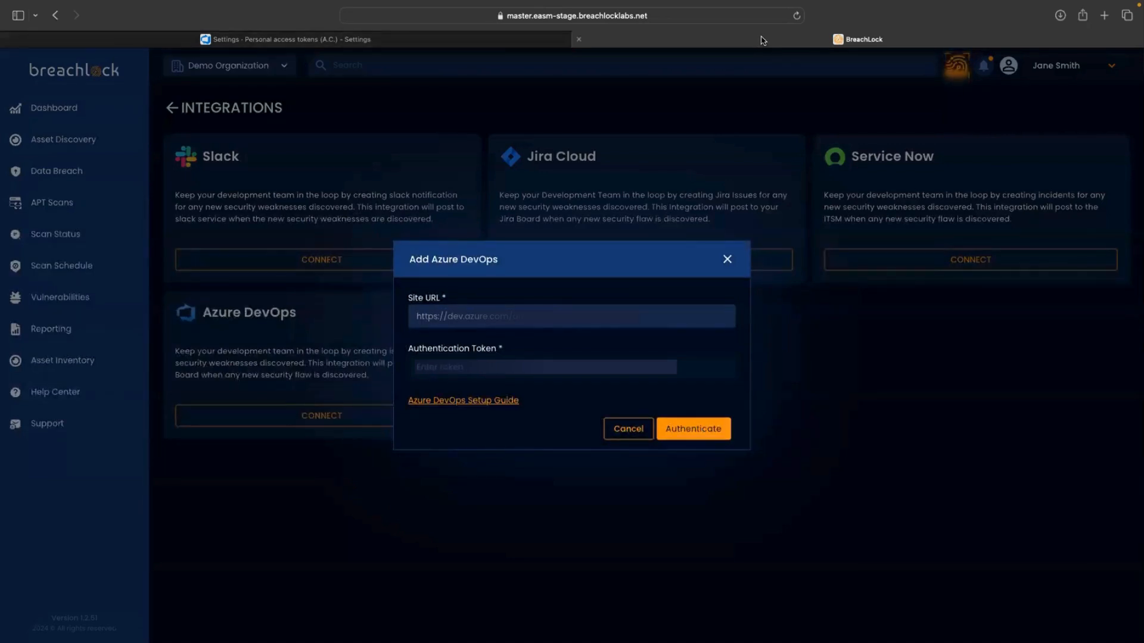
pyautogui.click(498, 367)
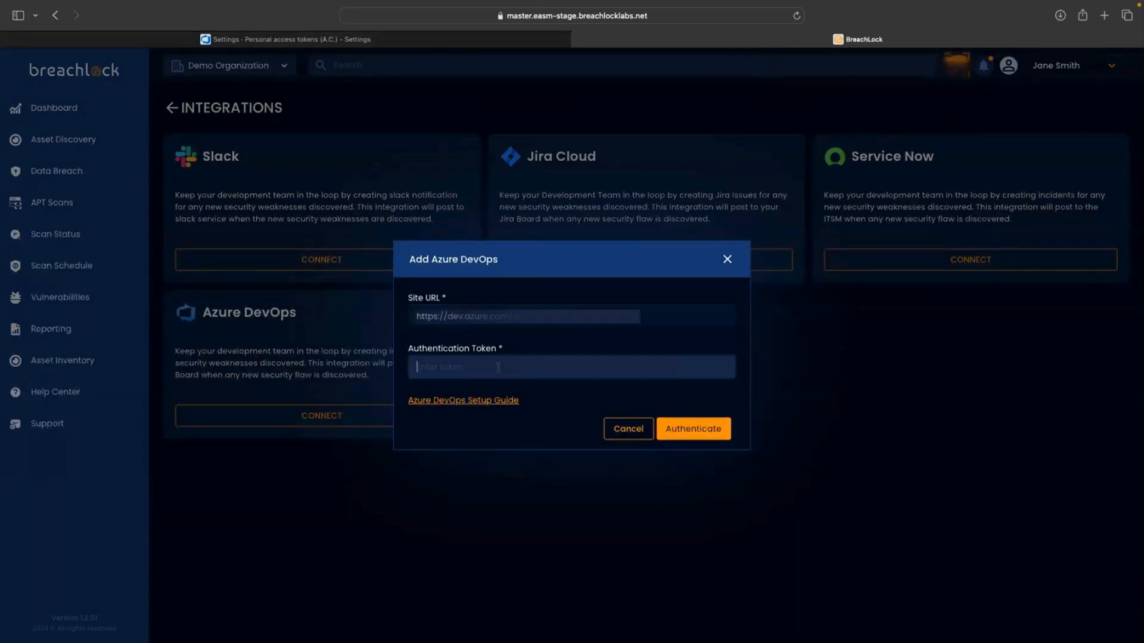
pyautogui.press('super+v')
pyautogui.click(693, 430)
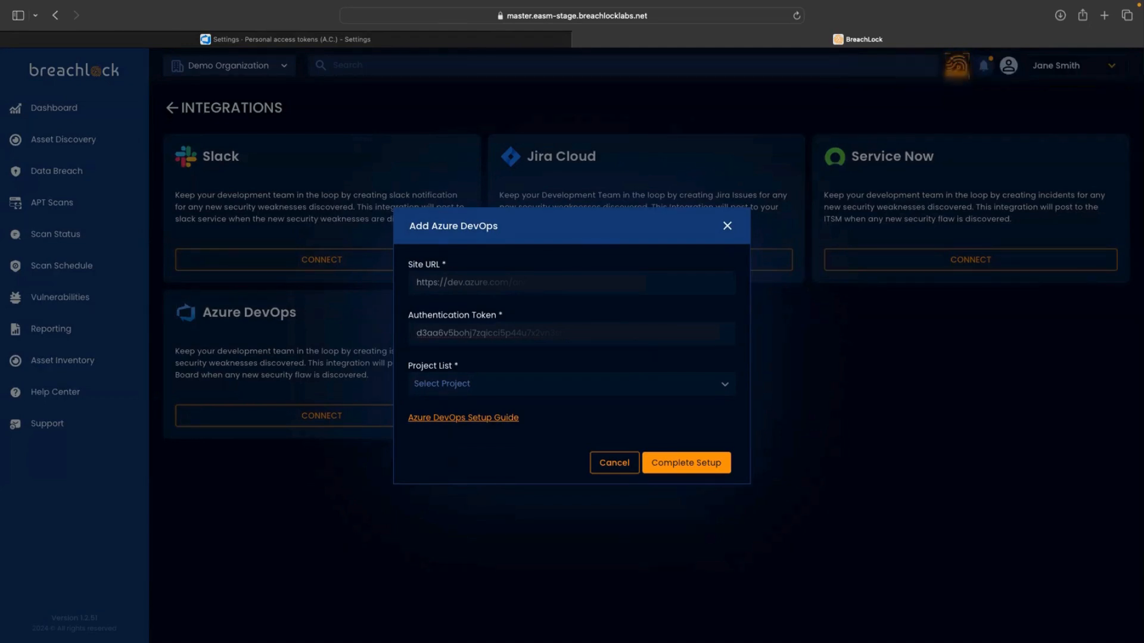
# - Choose the "Integration to BL Platform" project for the Azure DevOps integration and complete the setup
pyautogui.click(726, 386)
pyautogui.click(575, 441)
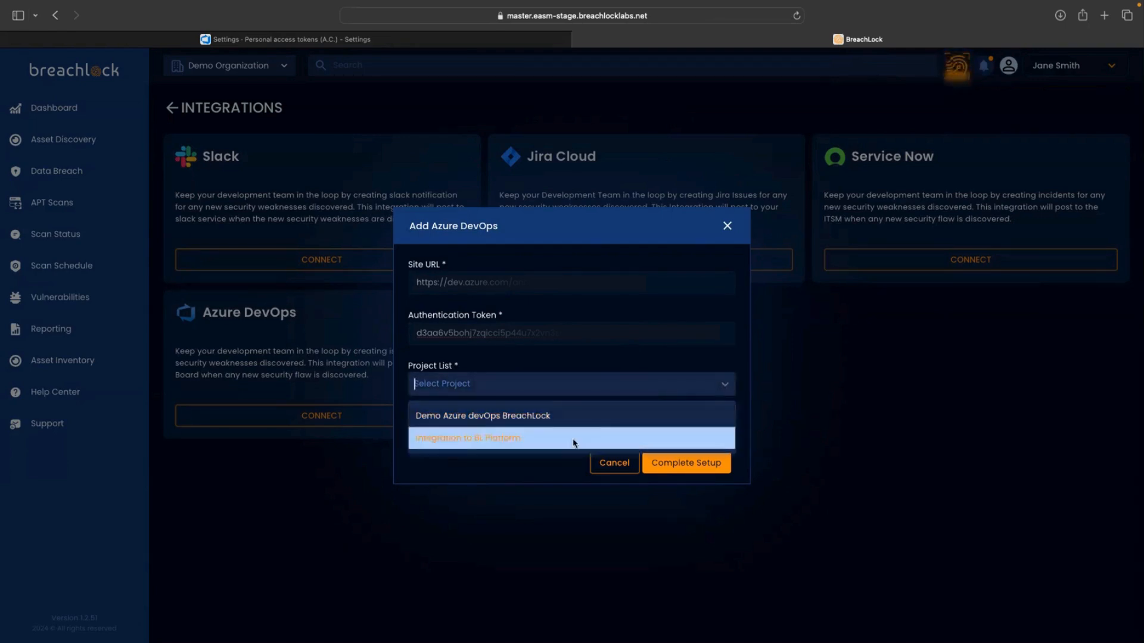
pyautogui.click(701, 466)
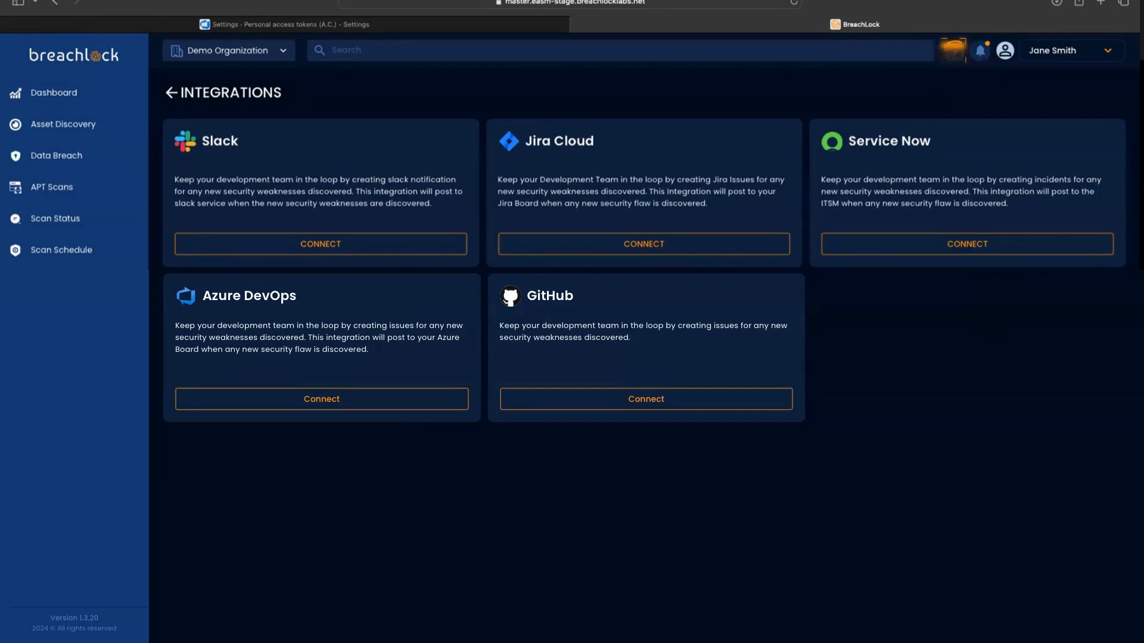
# - Open the GitHub integration's connection form to view its required fields, and cancel it
pyautogui.click(668, 401)
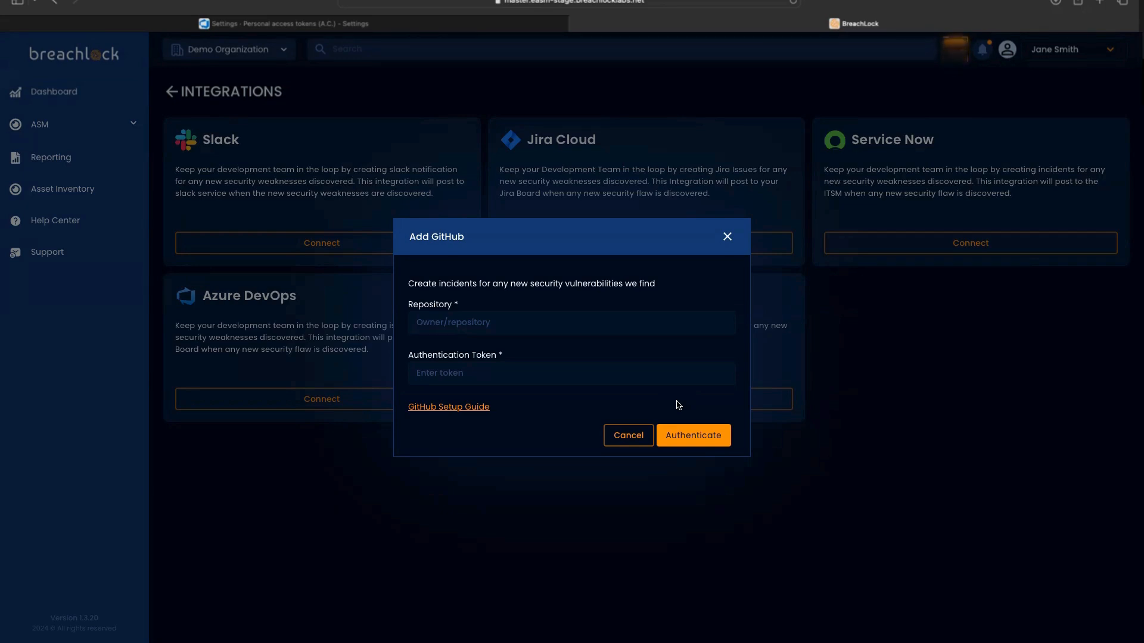
pyautogui.click(633, 439)
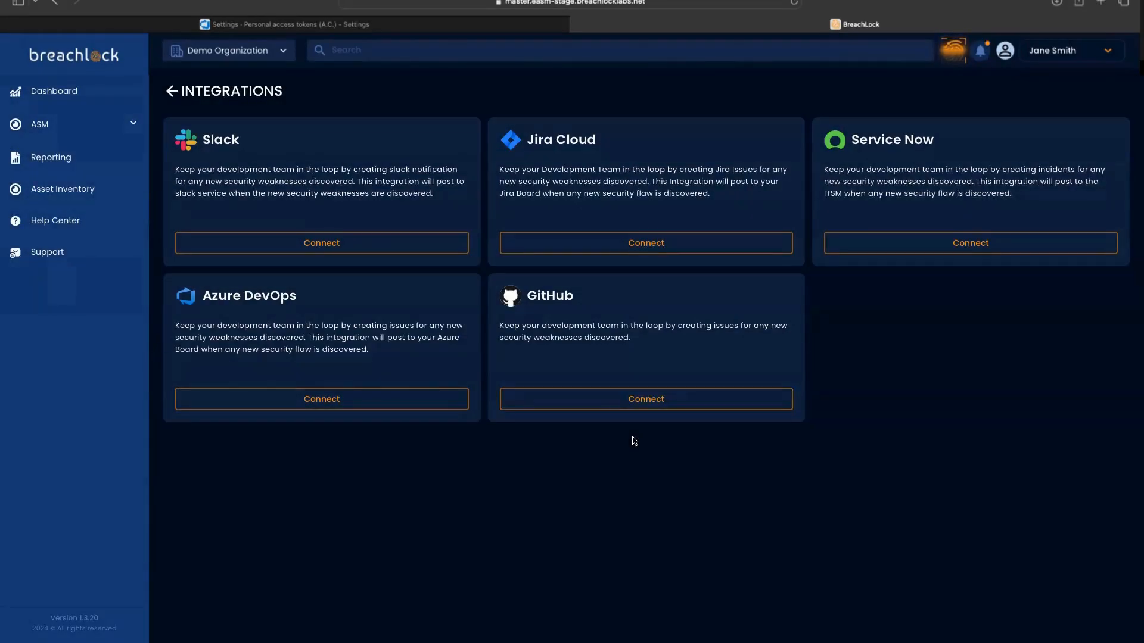